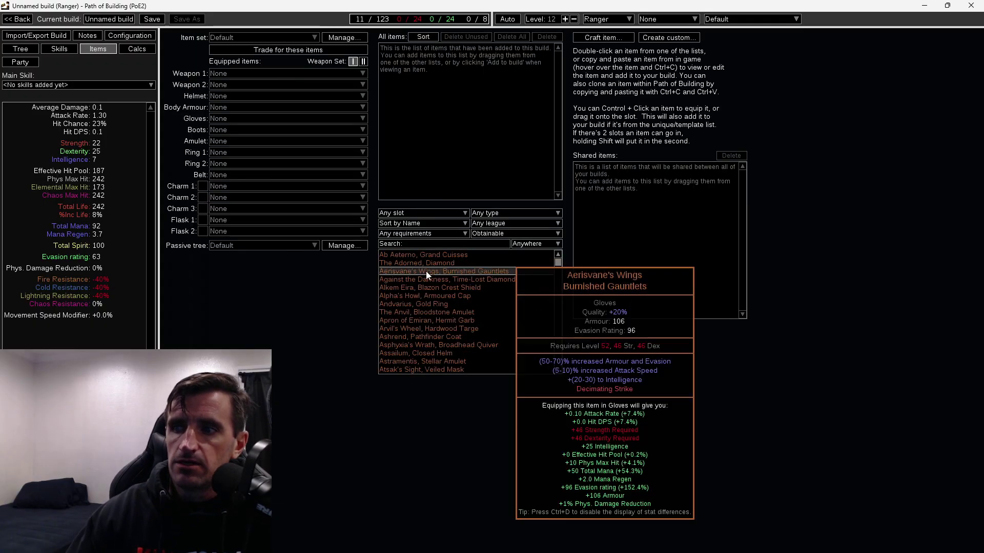
- Search the uniques for 'astra' and add Astramentis, Stellar Amulet to the build
click(437, 248)
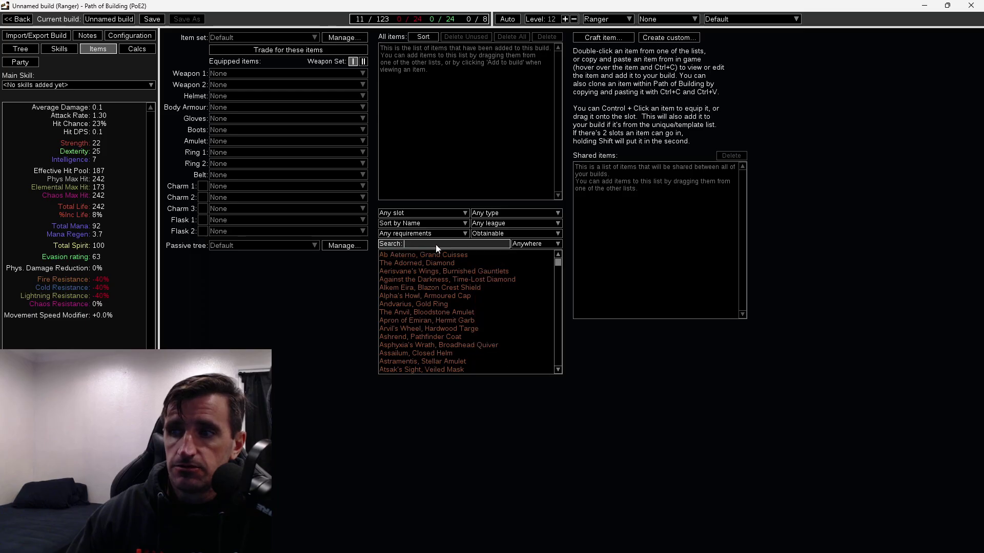
text(astra)
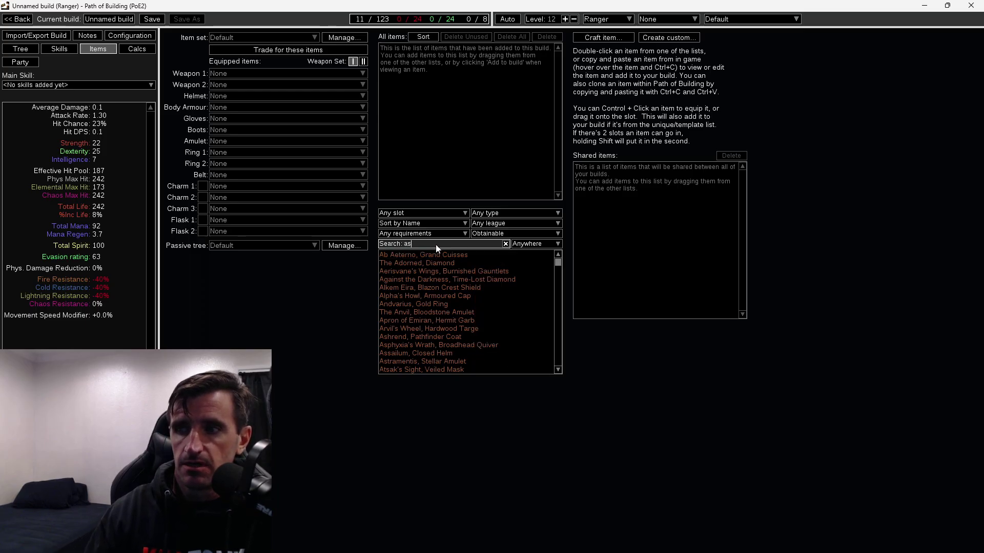
click(439, 257)
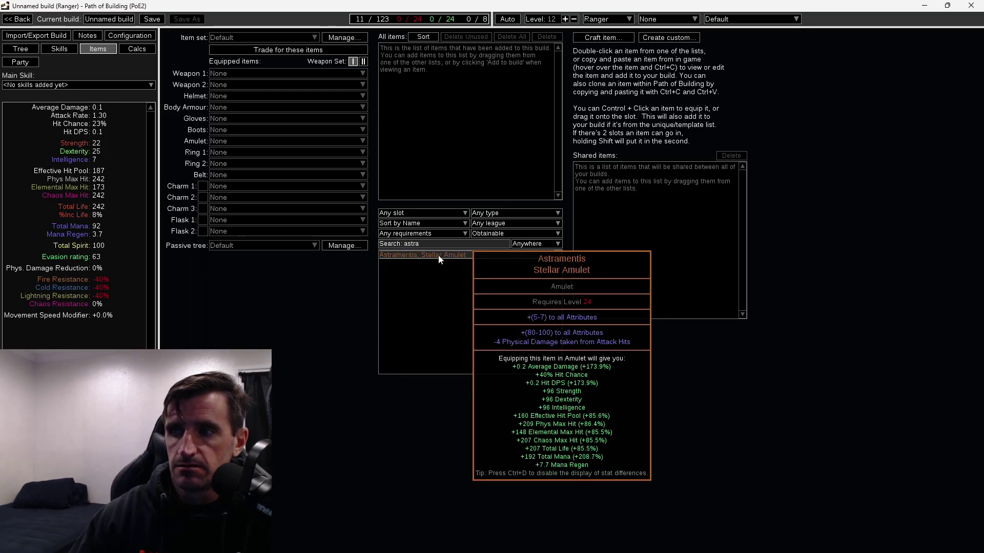
double_click(439, 257)
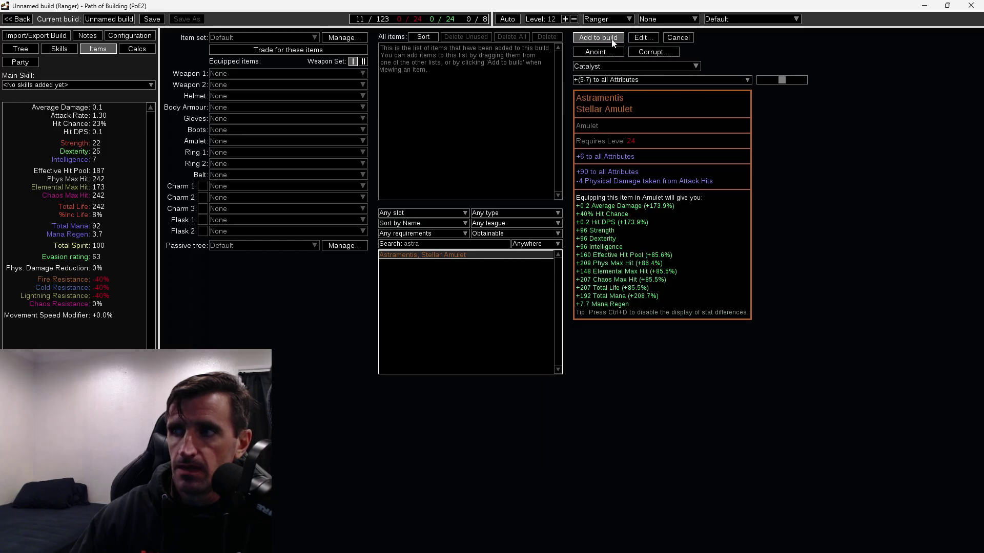
click(598, 38)
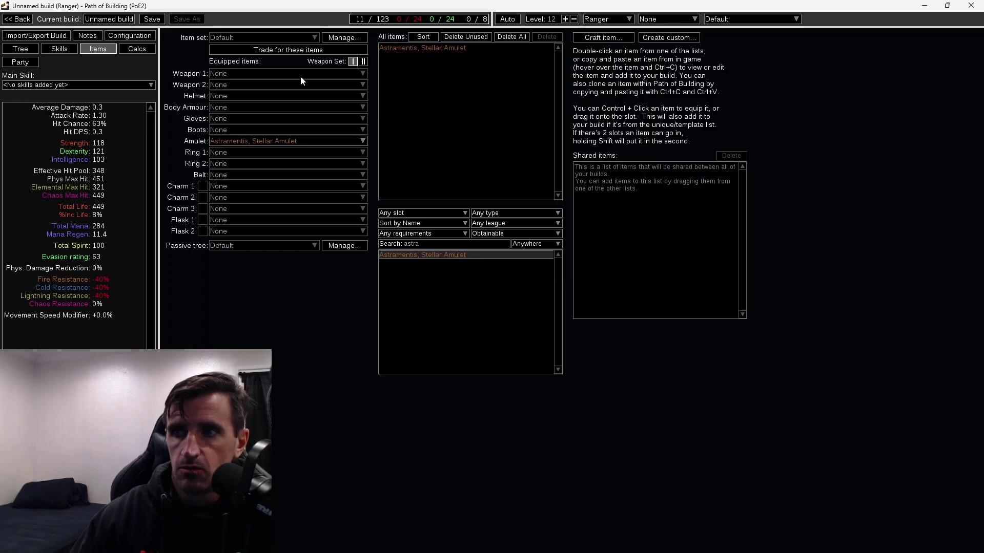
- Keep Astramentis in the Amulet slot and clear the item search text
click(236, 145)
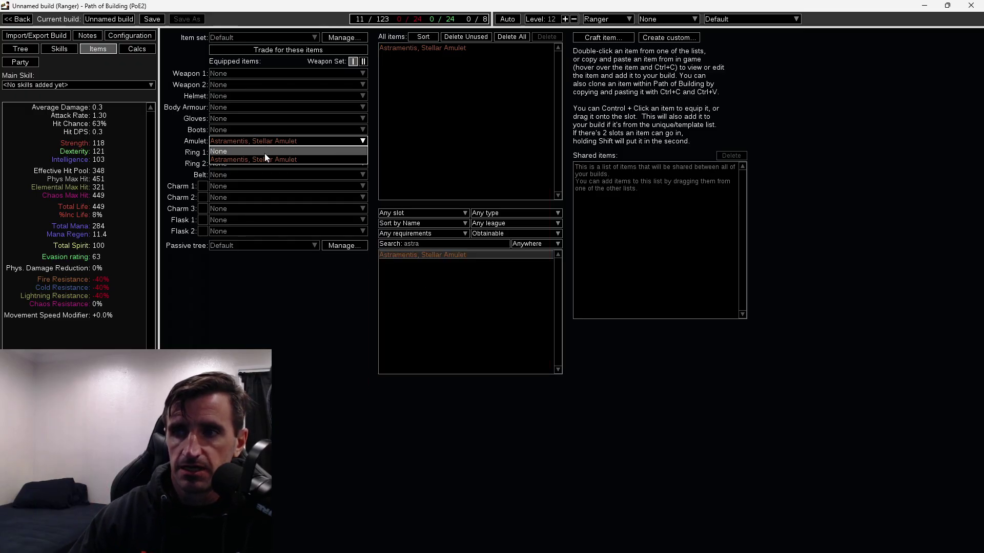
click(510, 170)
click(457, 242)
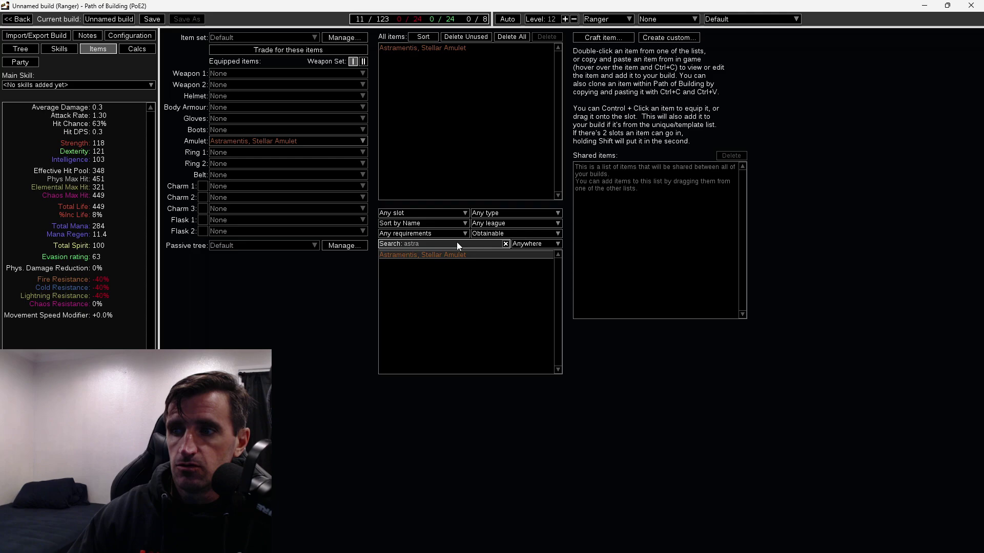
key(BackSpace)
key(BackSpace)
key(BackSpace)
key(BackSpace)
key(BackSpace)
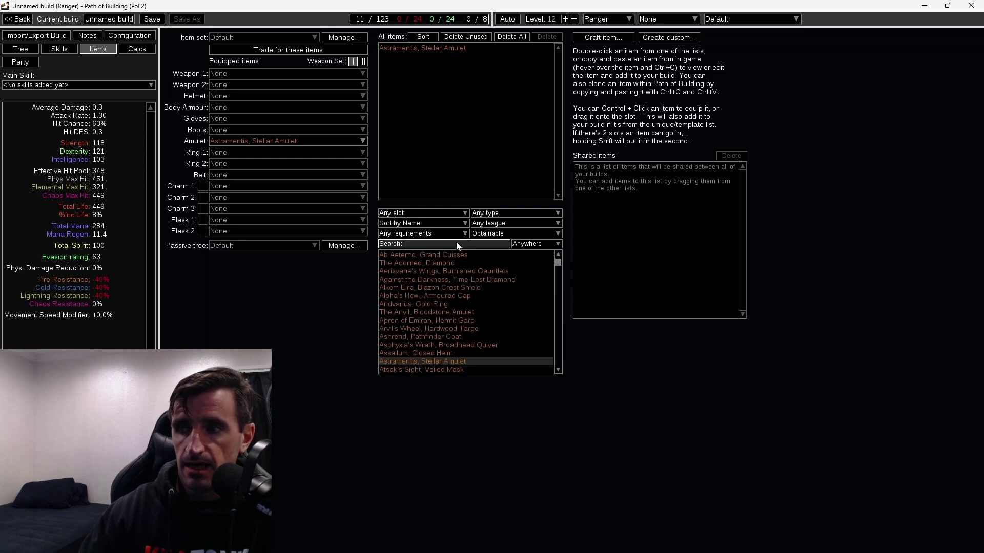
- Start crafting a new rare item on a Gold Amulet base
click(611, 41)
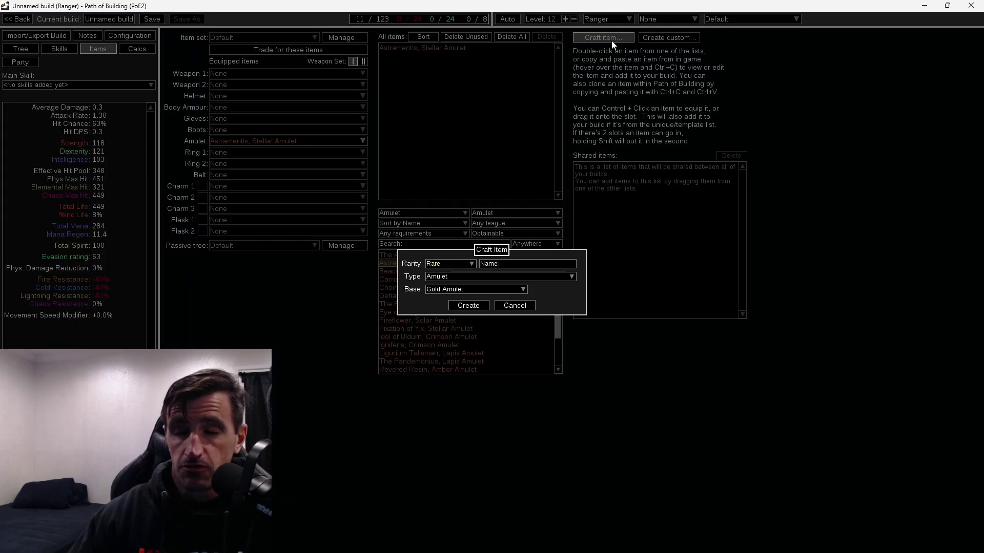
click(466, 289)
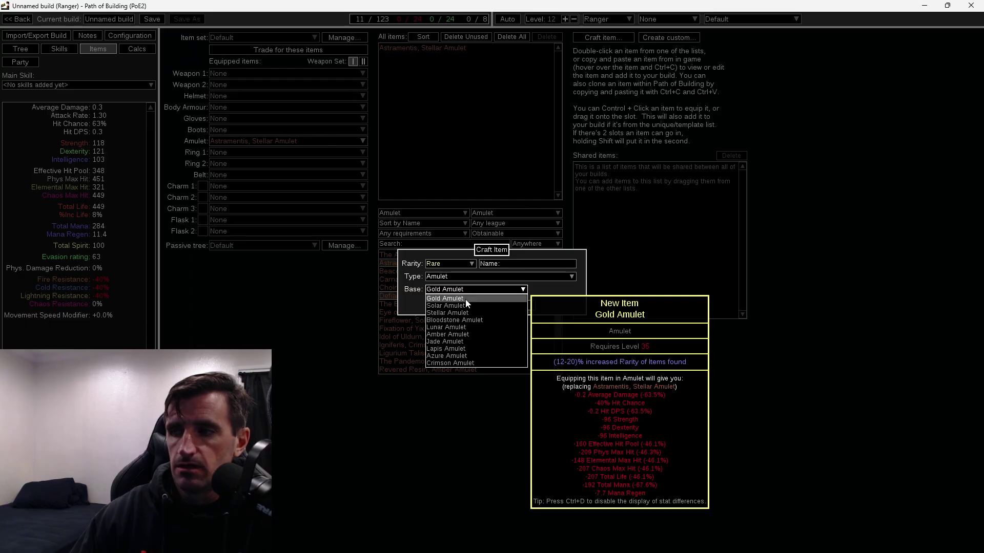
click(465, 300)
click(481, 308)
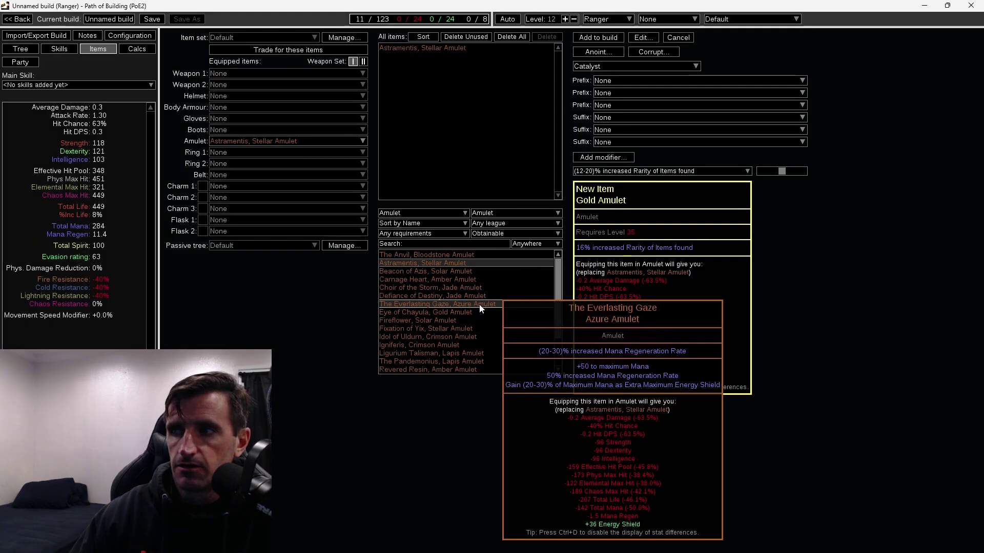
- Give the amulet maxed prefixes: 30% increased Spell Damage and 50% increased Evasion Rating
click(636, 81)
click(641, 96)
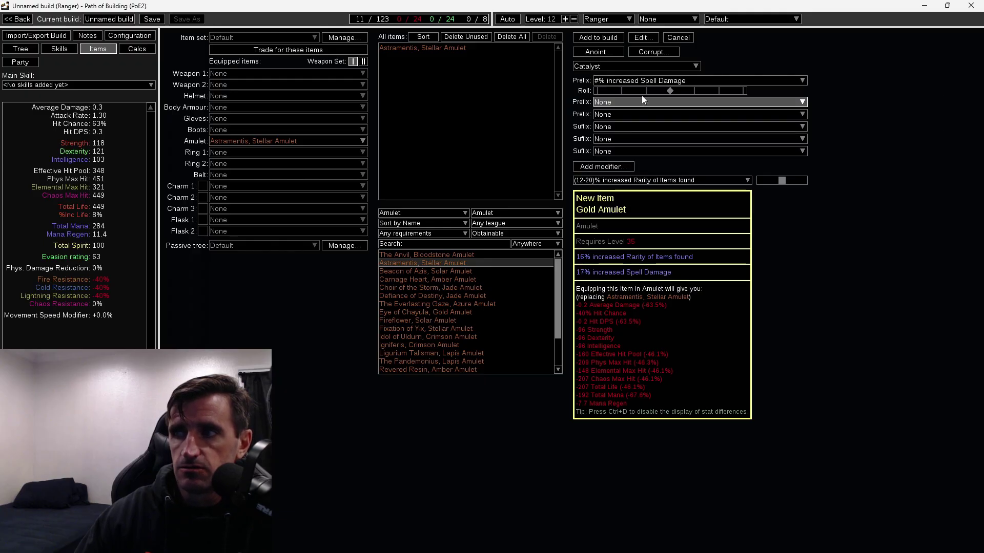
click(644, 102)
click(672, 113)
drag(673, 113, 746, 121)
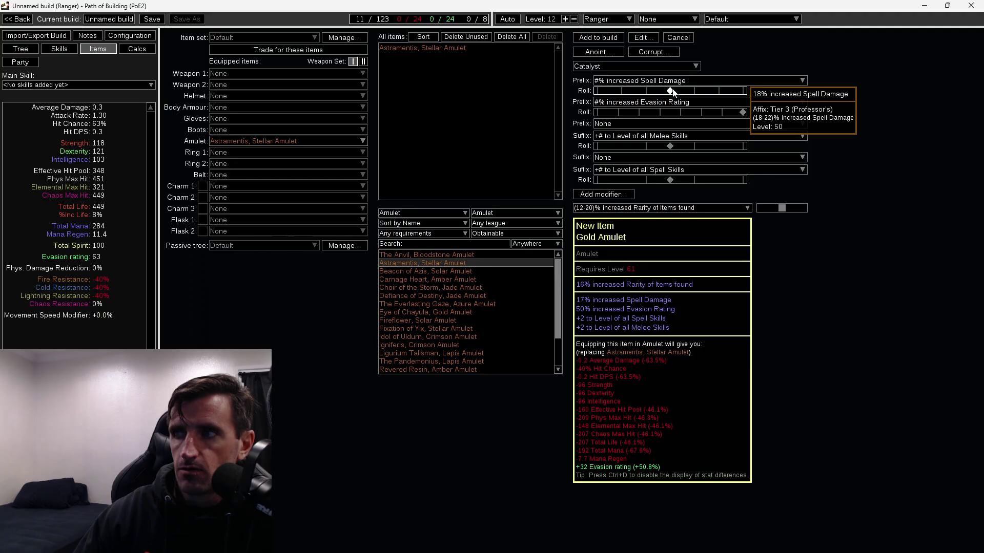
drag(670, 91, 744, 92)
- Add the crafted Gold Amulet to the build and equip it in the Amulet slot
click(598, 38)
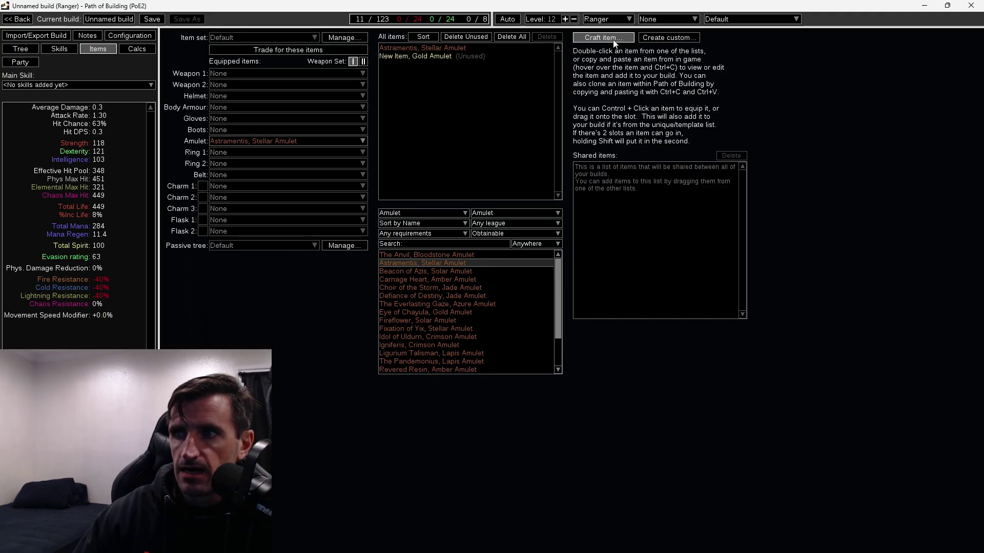
click(287, 142)
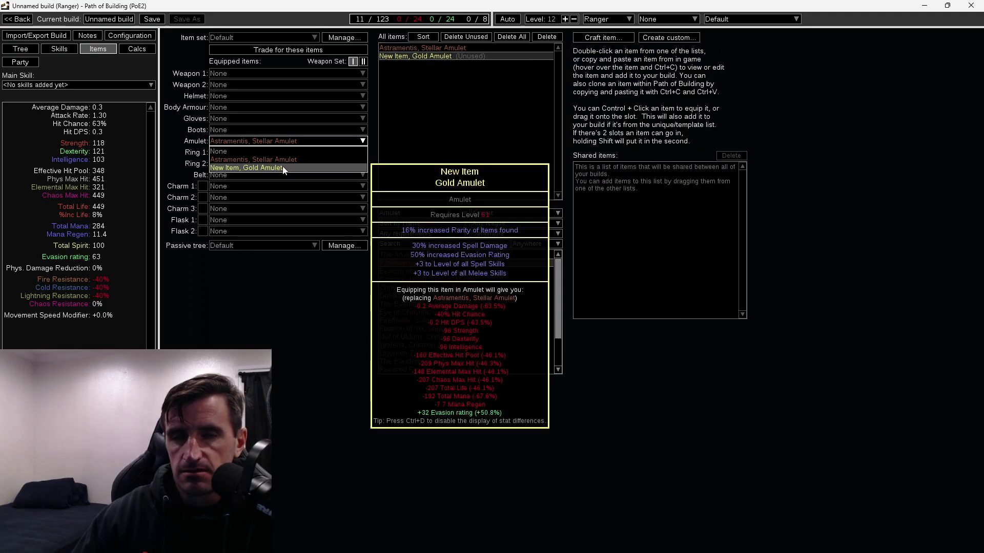
click(282, 168)
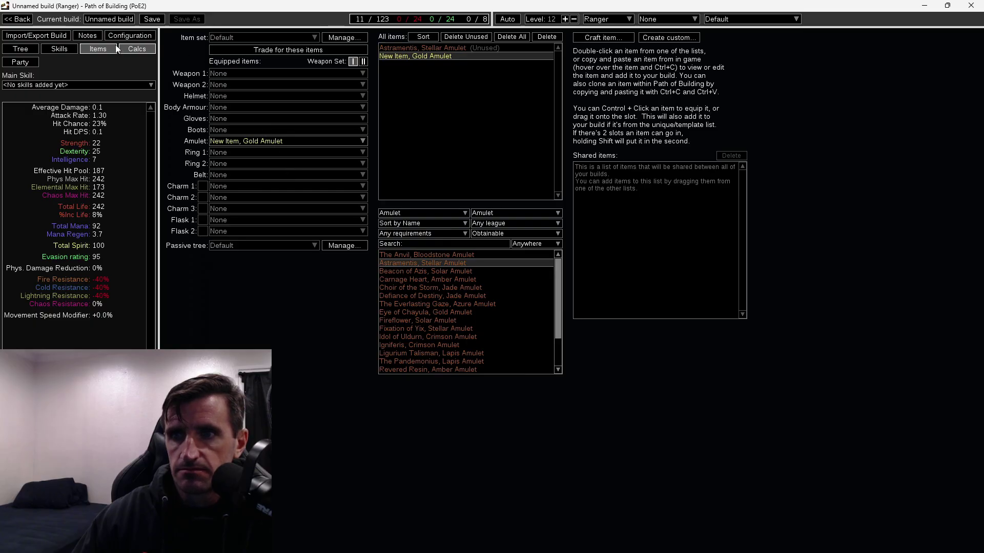
mouse_move(288, 141)
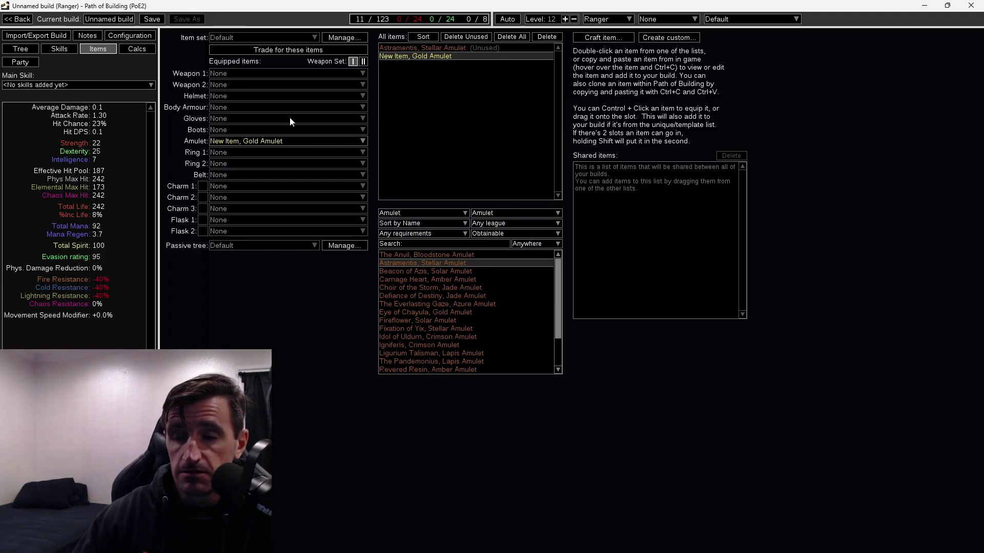
- View the Ranger passive tree, leaving the ascendancy class set to None
click(35, 49)
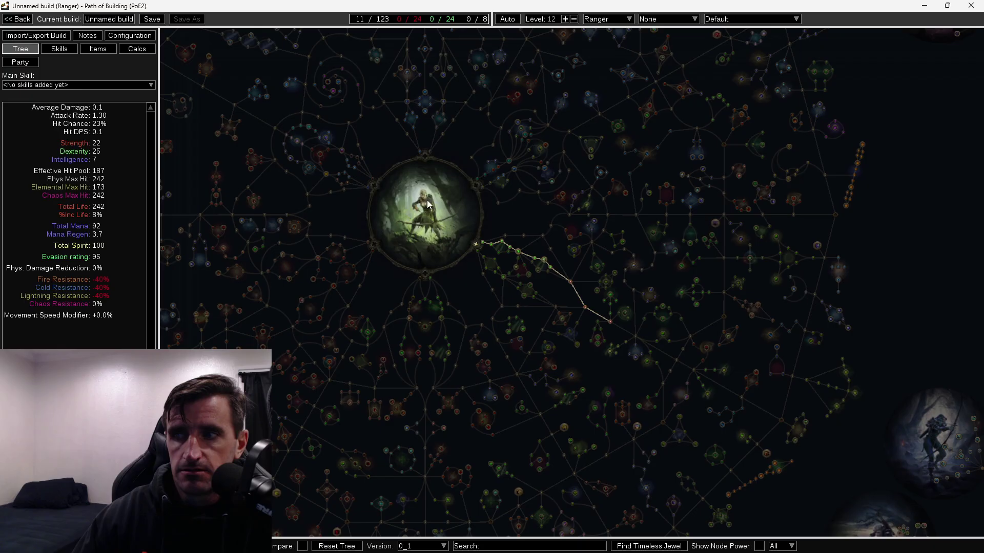
mouse_move(637, 339)
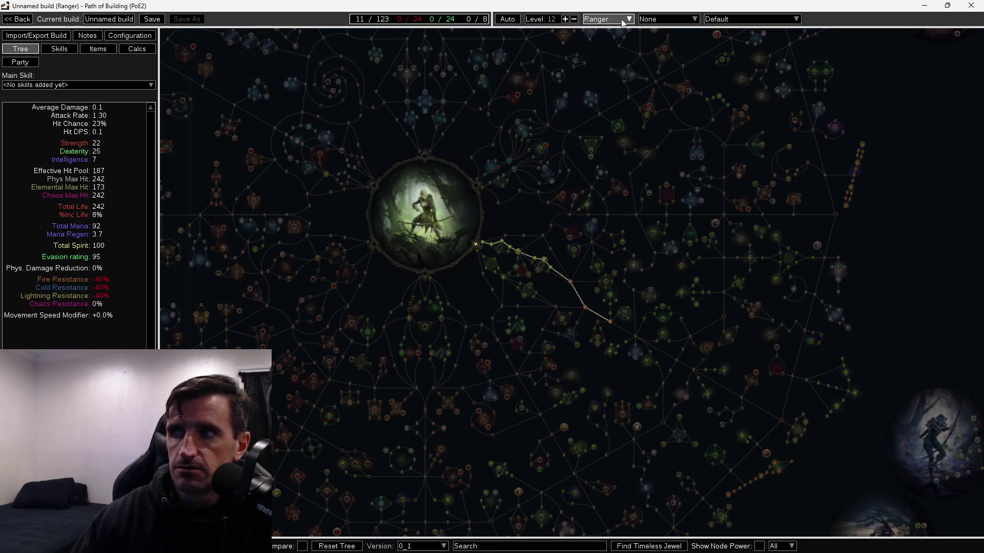
click(670, 20)
click(670, 21)
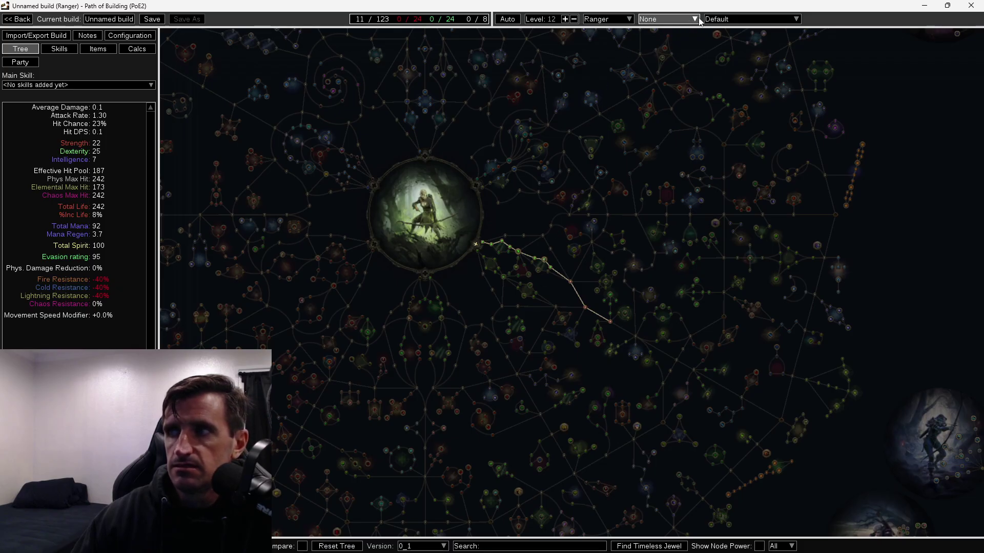
- Create a socket group with Bonestorm and Brutality as its support gem
click(67, 49)
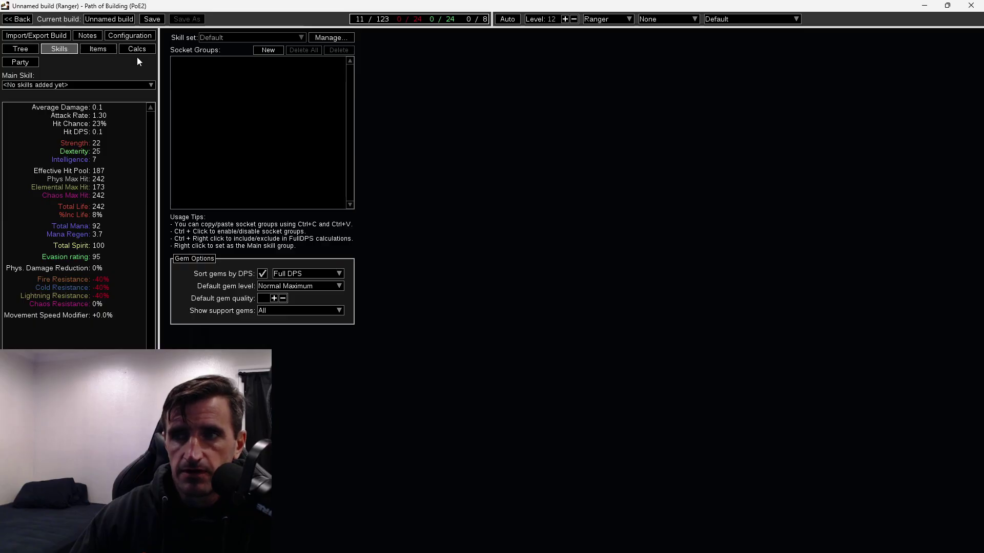
click(268, 50)
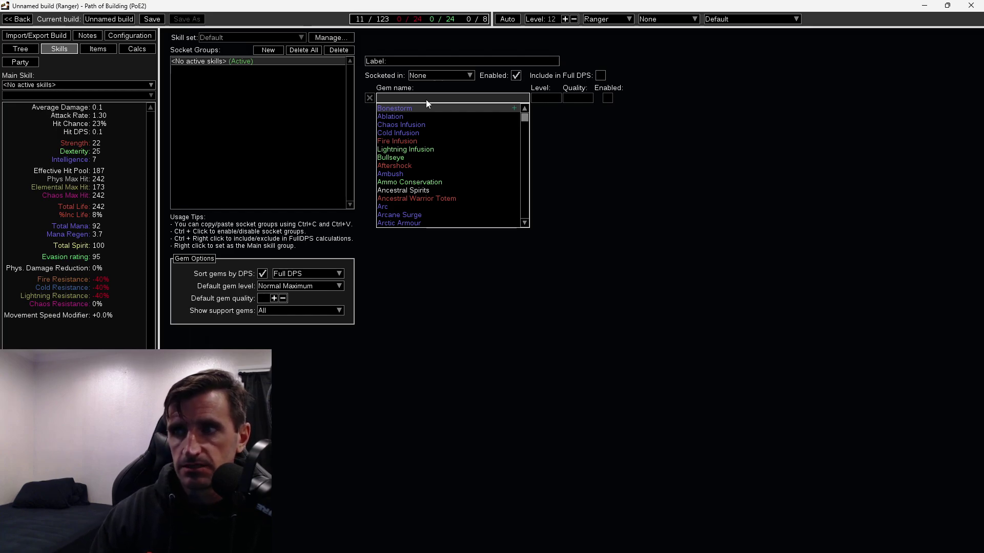
text(bone)
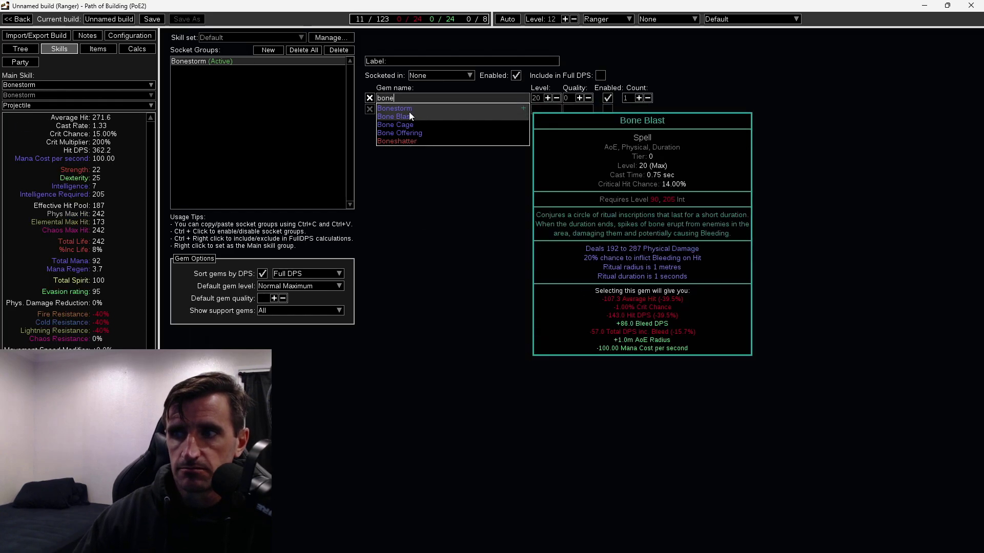
click(411, 108)
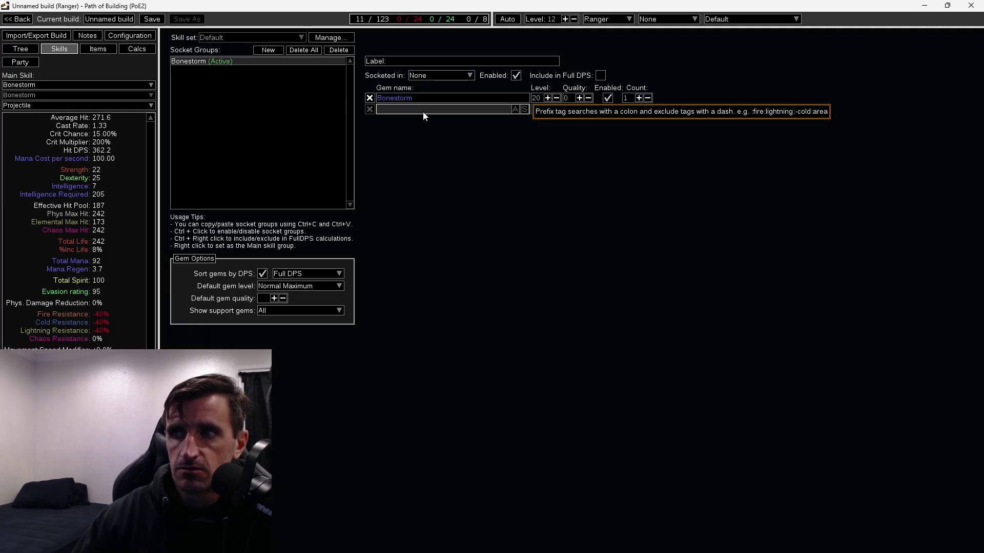
click(423, 110)
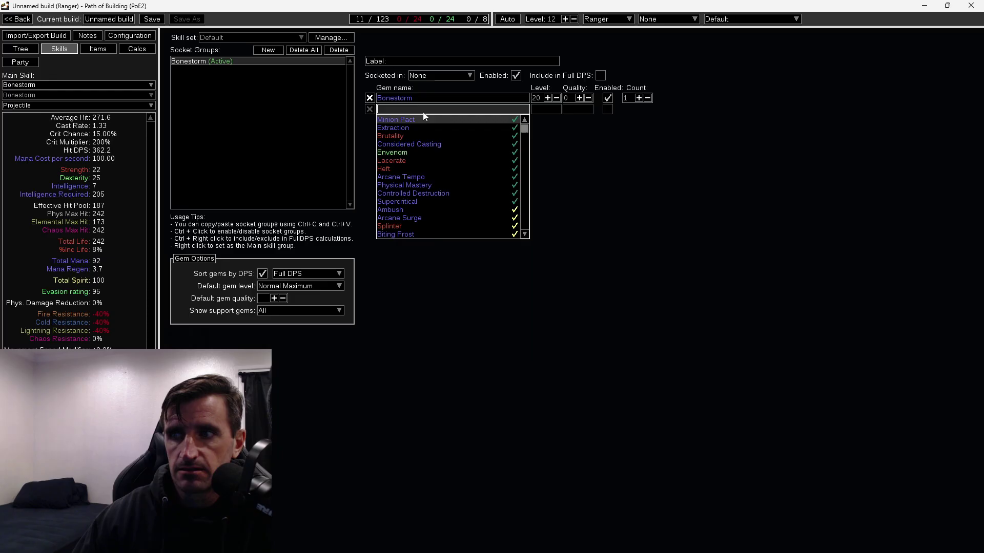
key(Down)
key(Down)
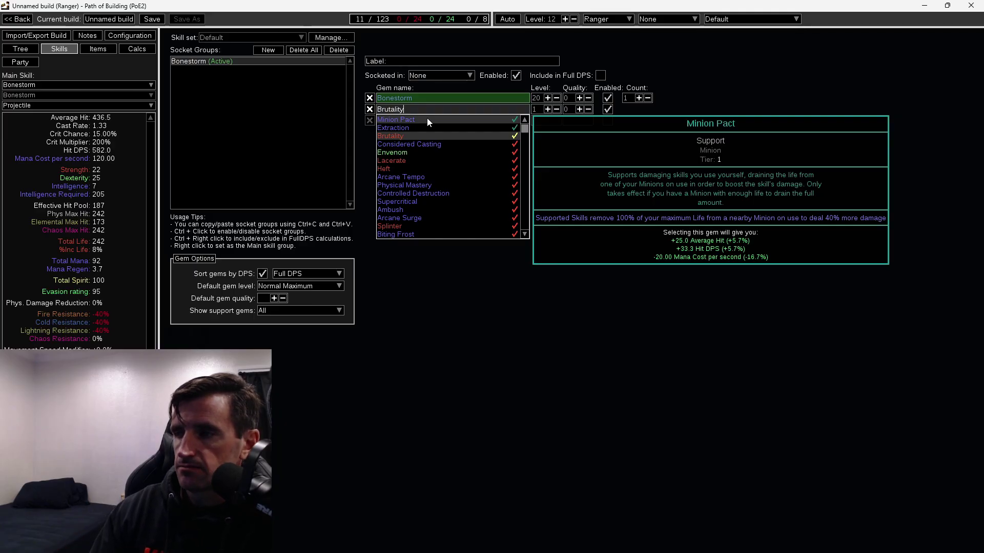
- Include the Bonestorm group in Full DPS and view its Calcs breakdown
click(630, 354)
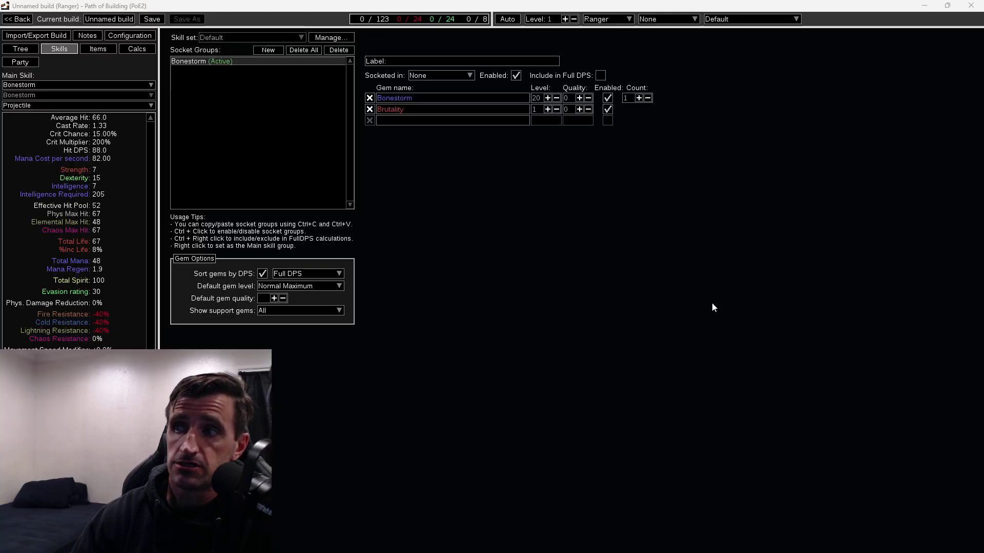
click(600, 76)
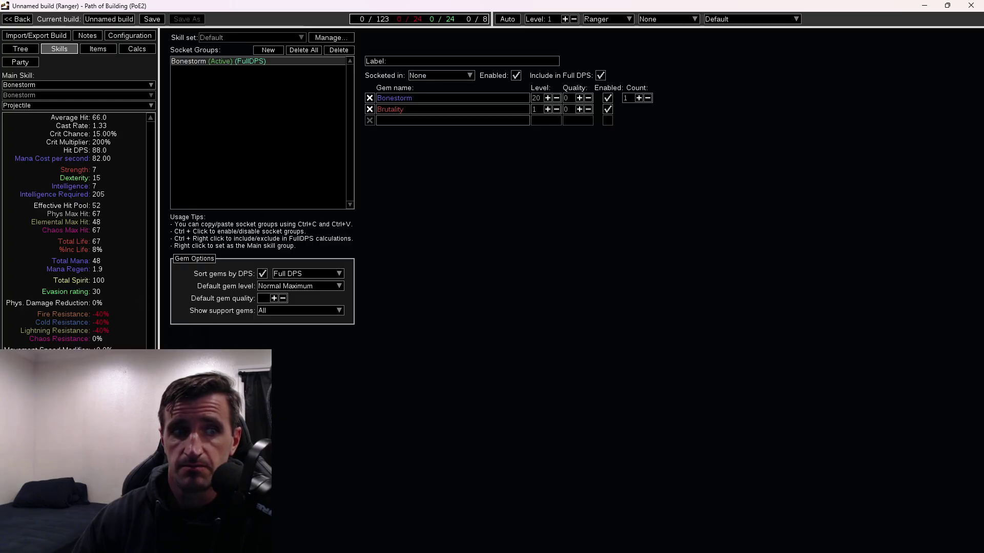
mouse_move(638, 102)
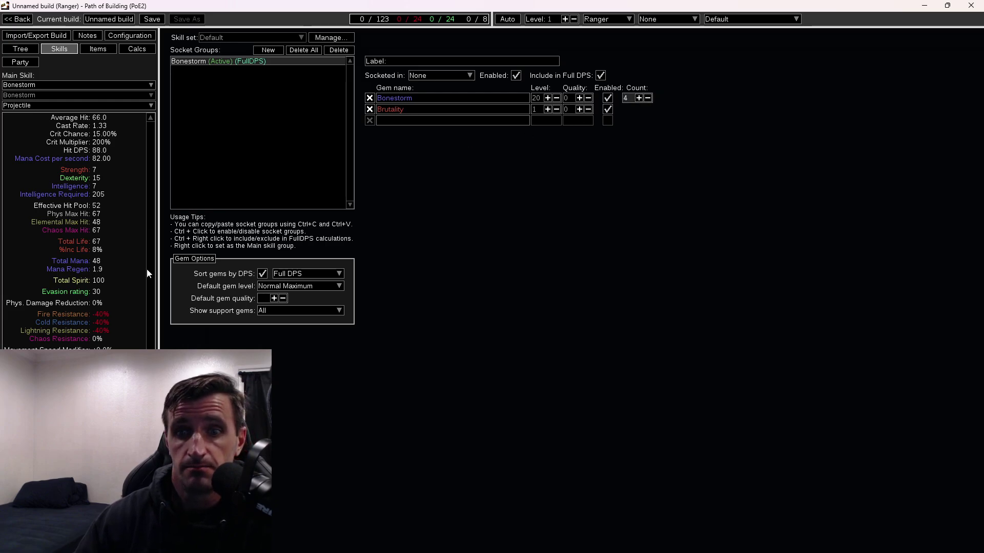
click(427, 109)
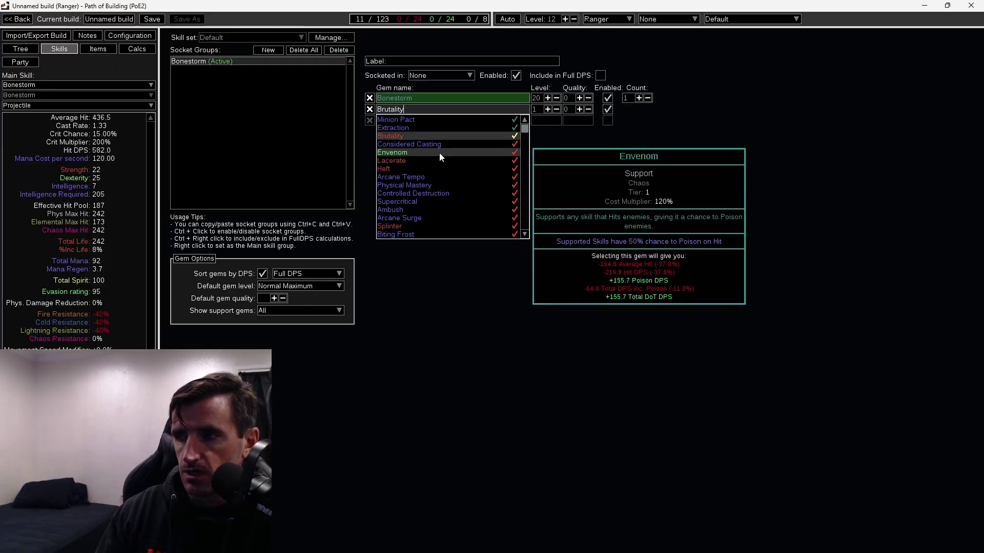
click(124, 48)
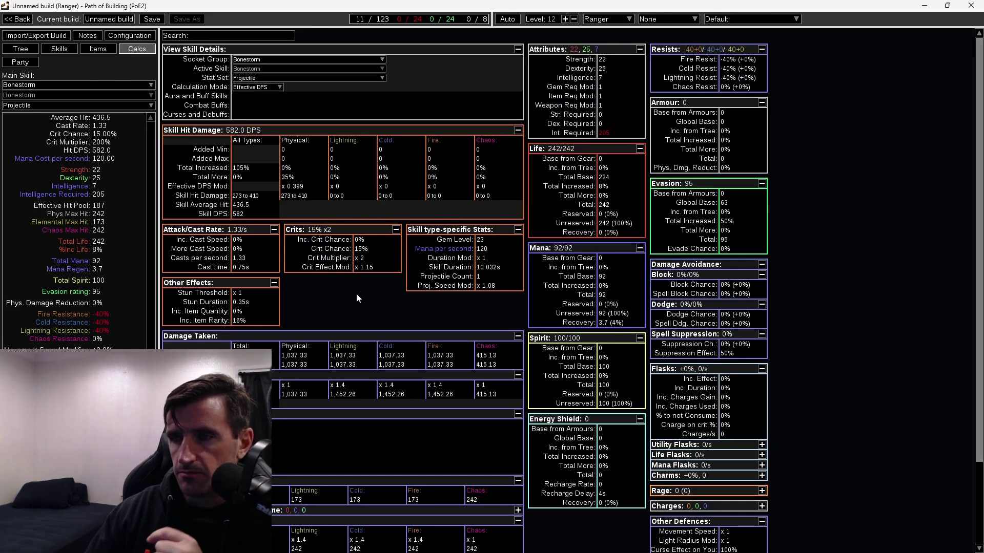
scroll(394, 304, down, 1)
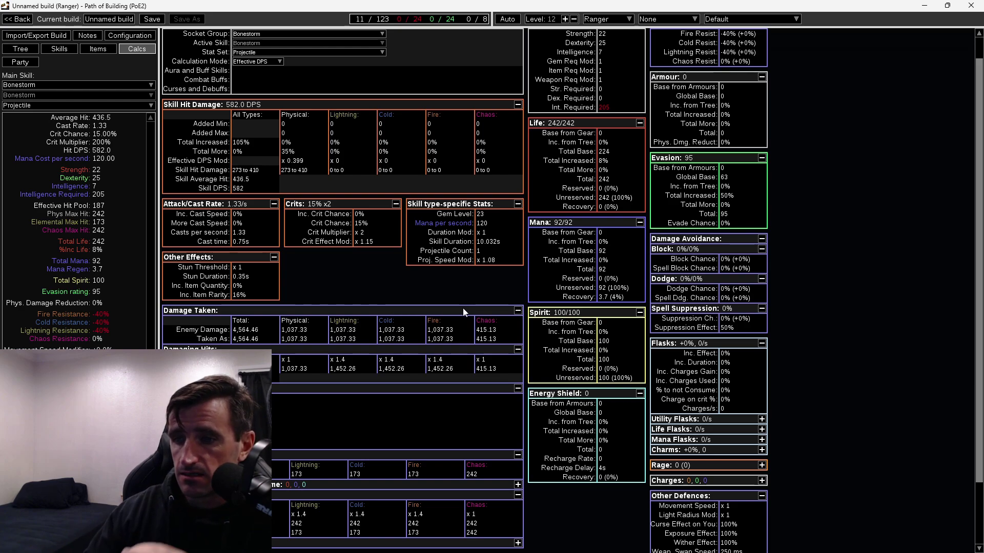
scroll(459, 311, up, 1)
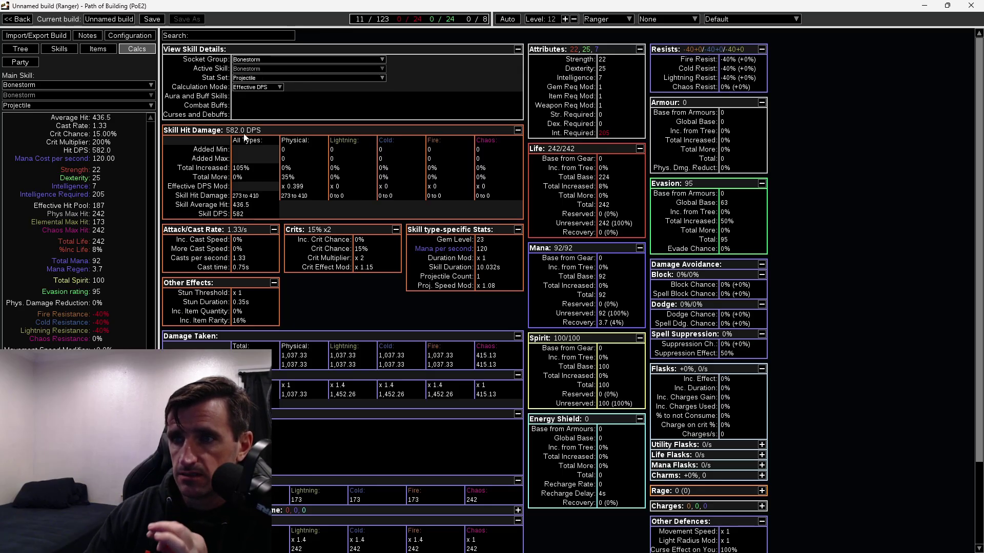
mouse_move(297, 182)
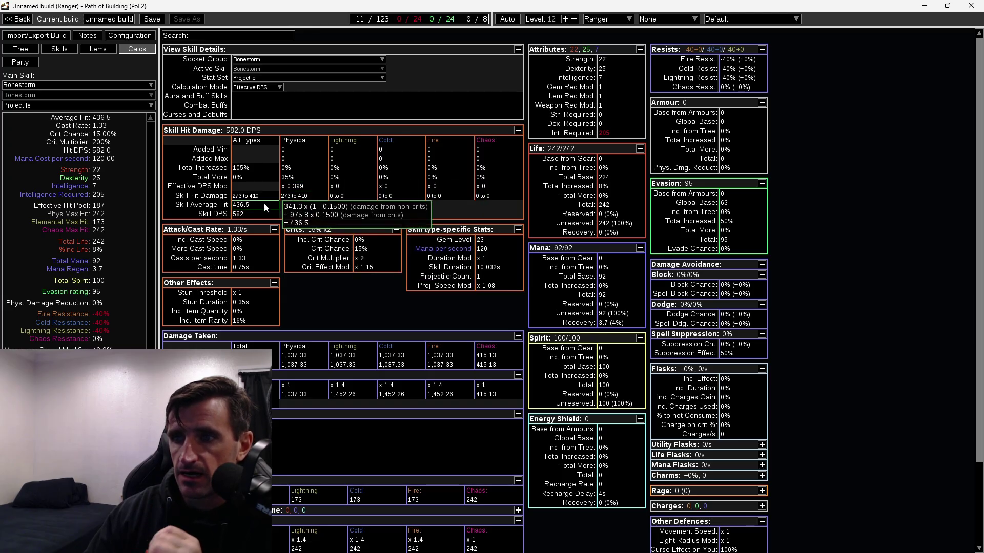
mouse_move(263, 216)
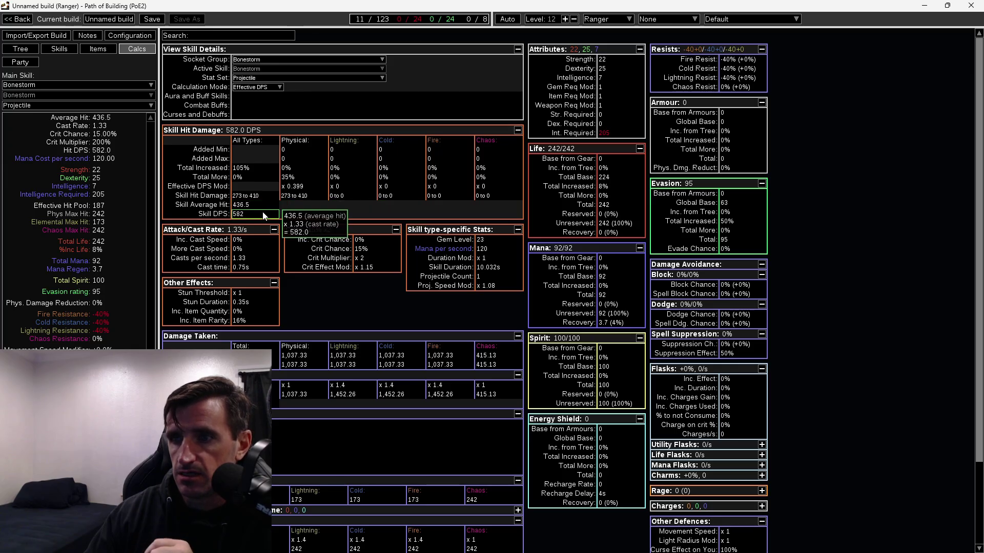
mouse_move(255, 264)
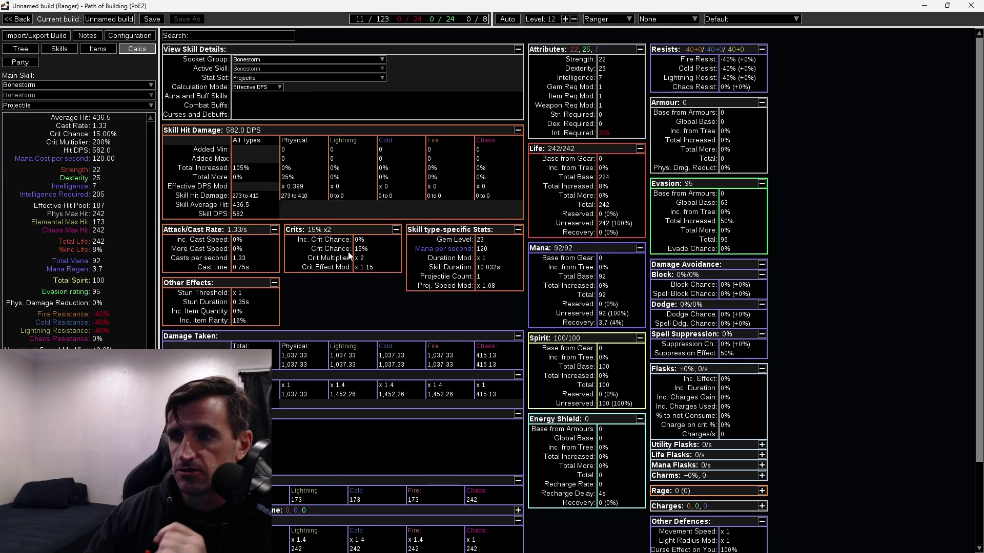
scroll(377, 324, down, 1)
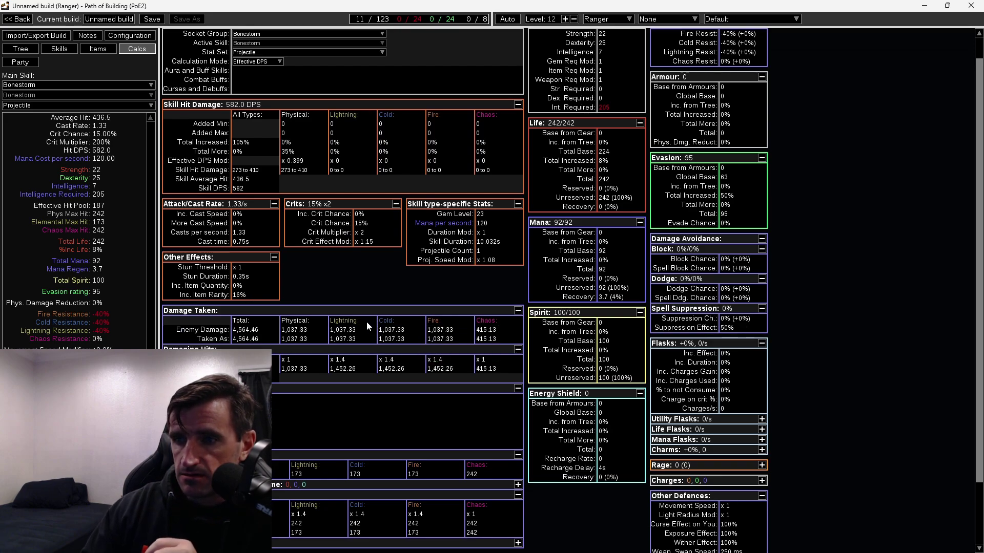
mouse_move(266, 335)
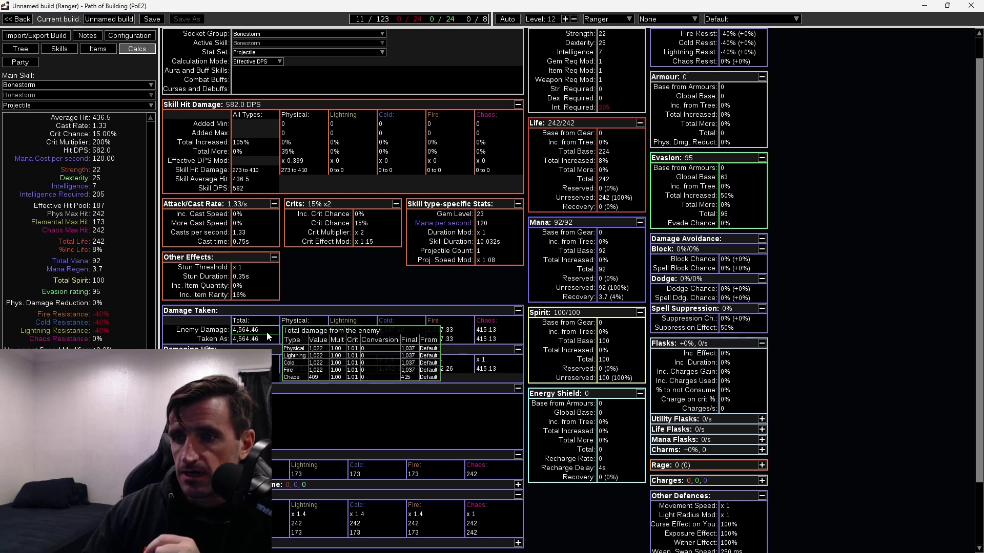
mouse_move(329, 333)
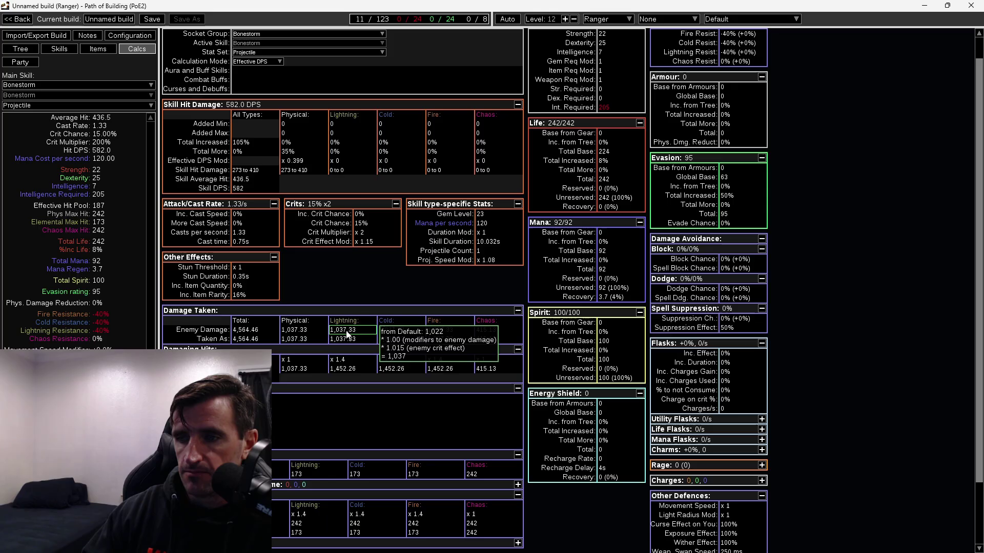
mouse_move(439, 342)
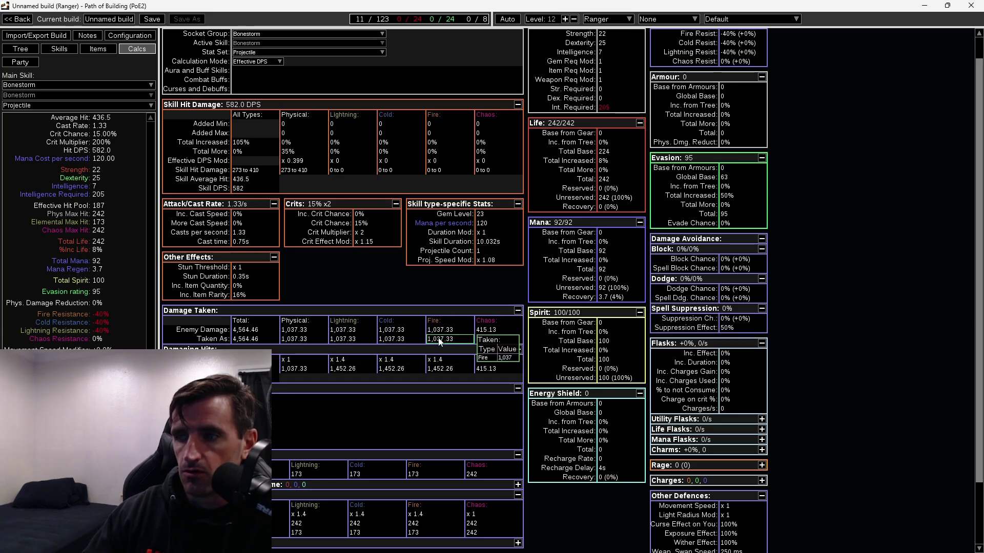
scroll(448, 341, up, 1)
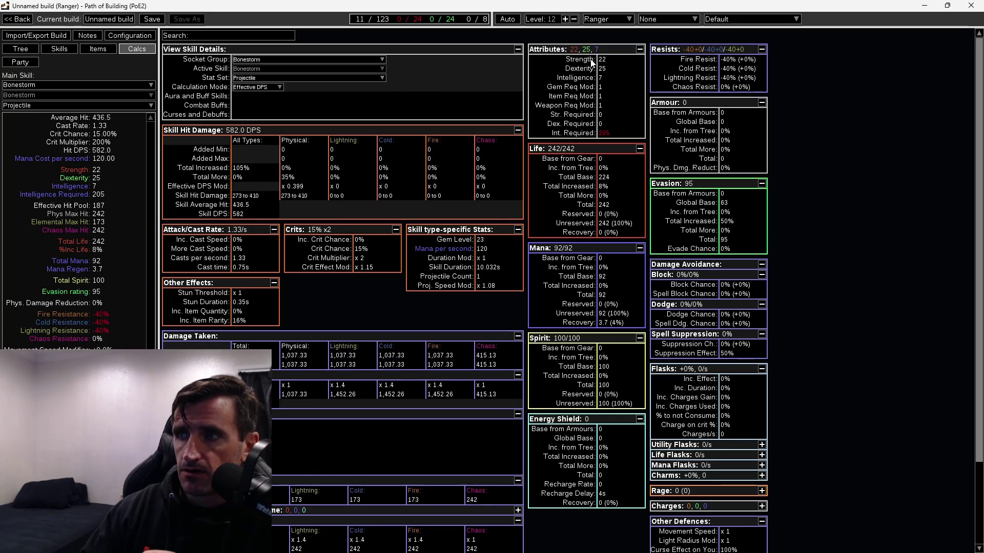
mouse_move(606, 66)
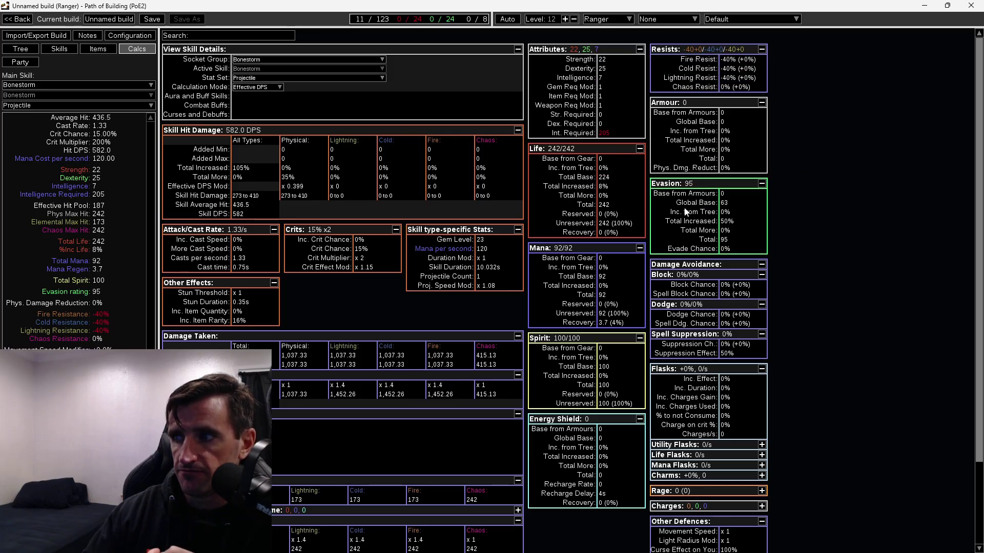
mouse_move(733, 205)
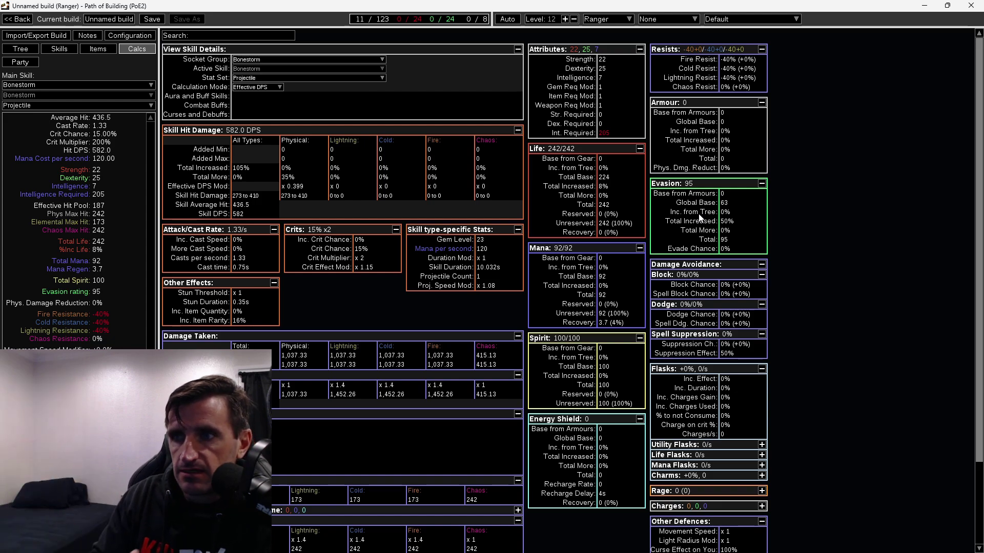
- Enable Power Charges in Configuration and keep the enemy as a Guardian/Pinnacle Boss
key(ctrl+5)
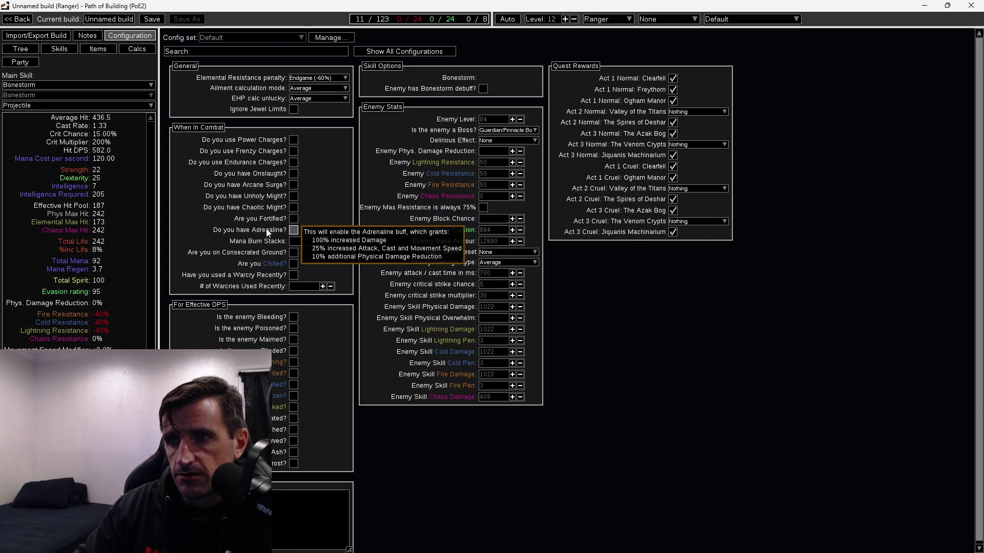
click(294, 141)
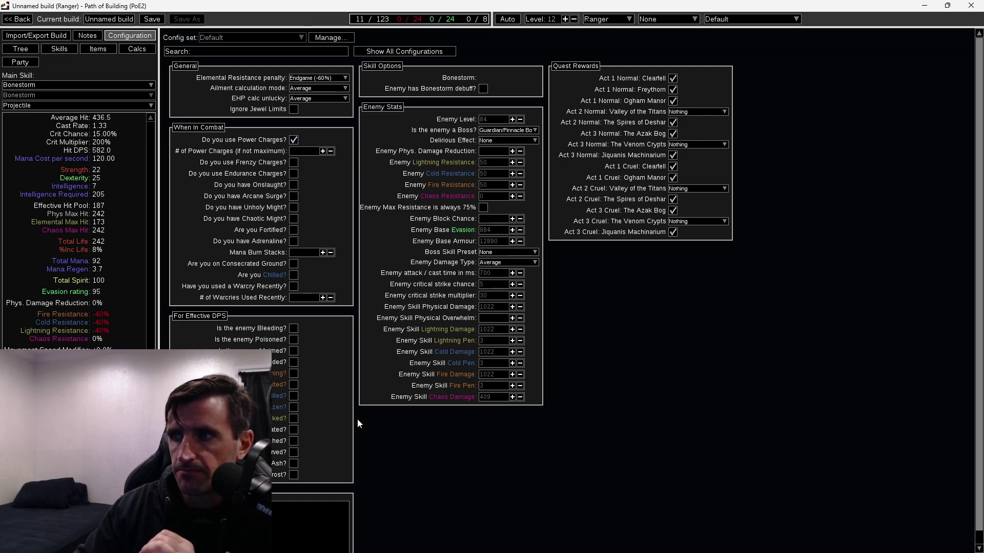
mouse_move(536, 132)
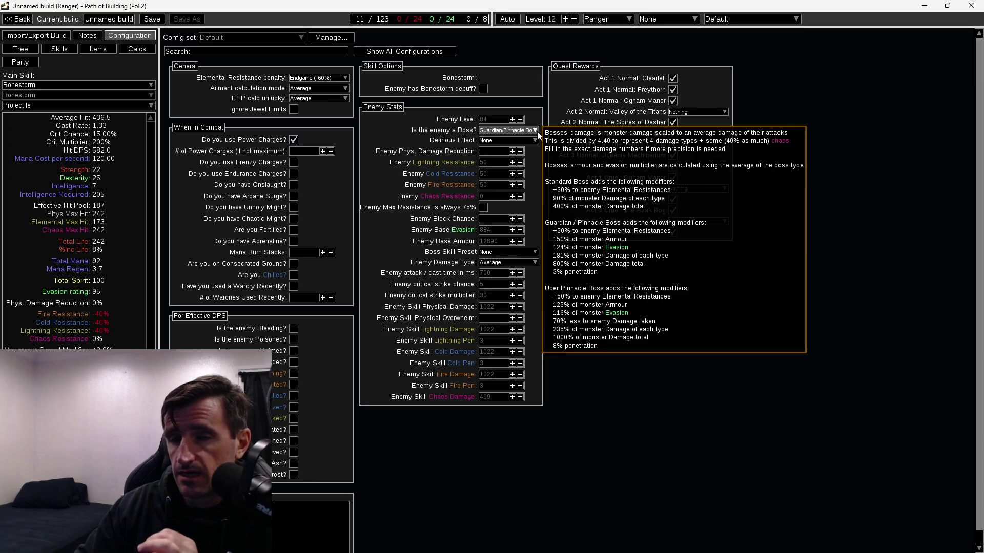
click(536, 131)
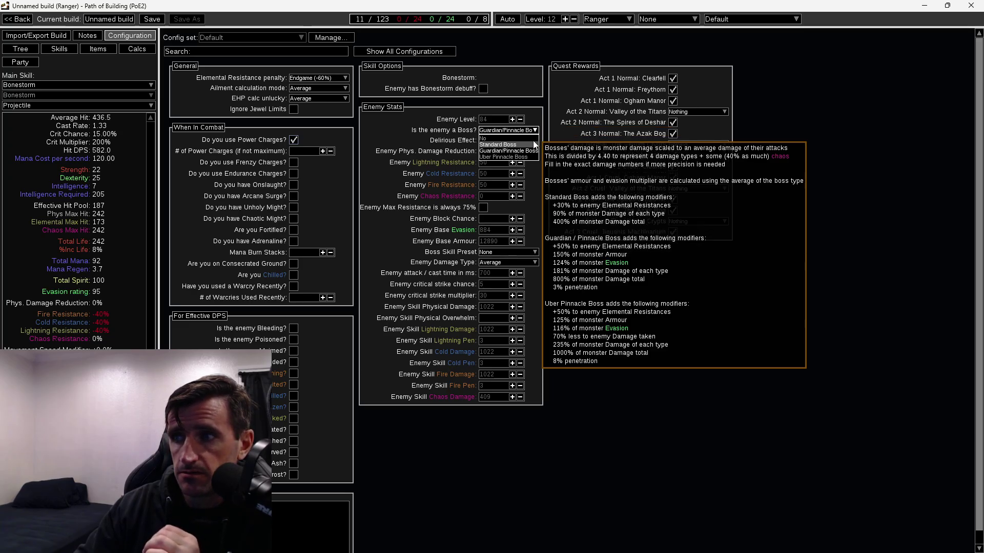
click(528, 156)
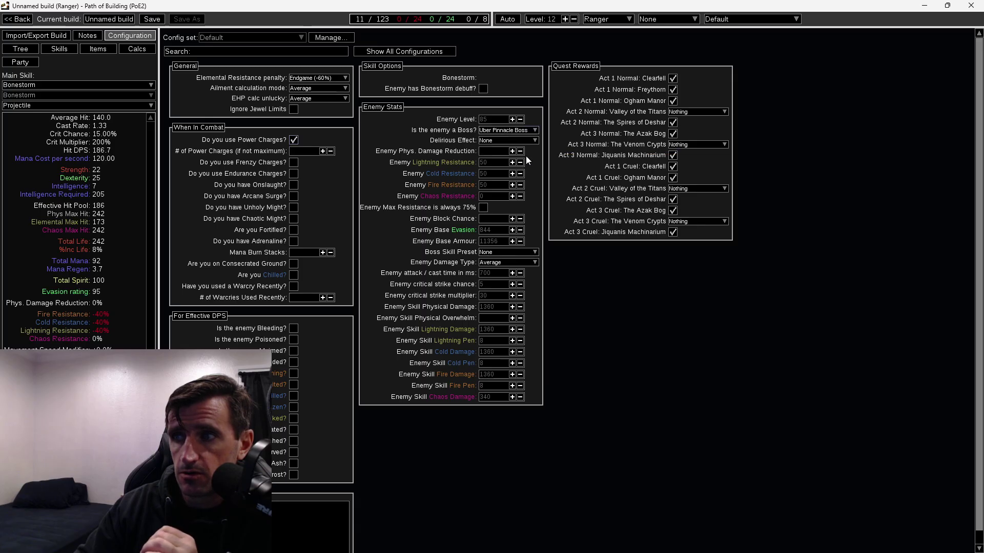
click(532, 131)
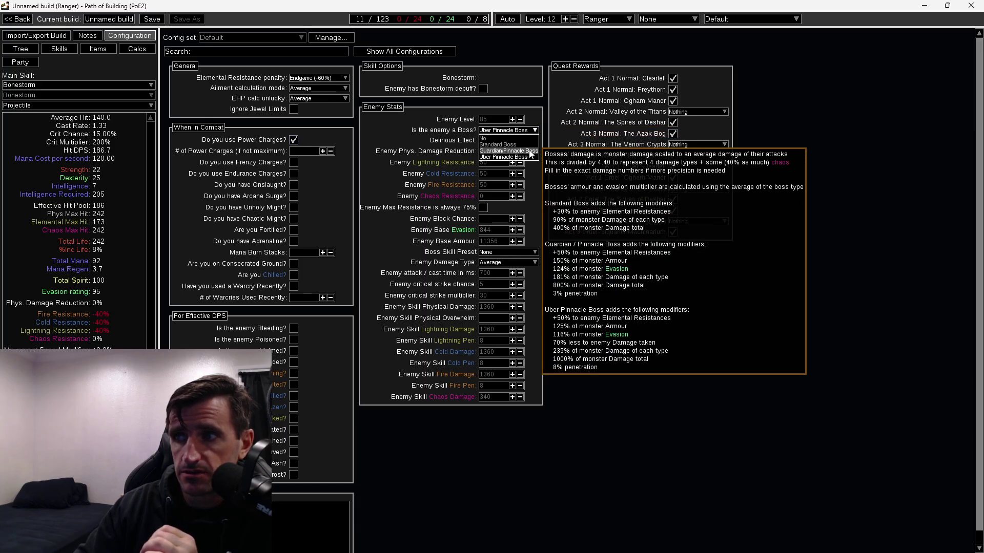
click(531, 151)
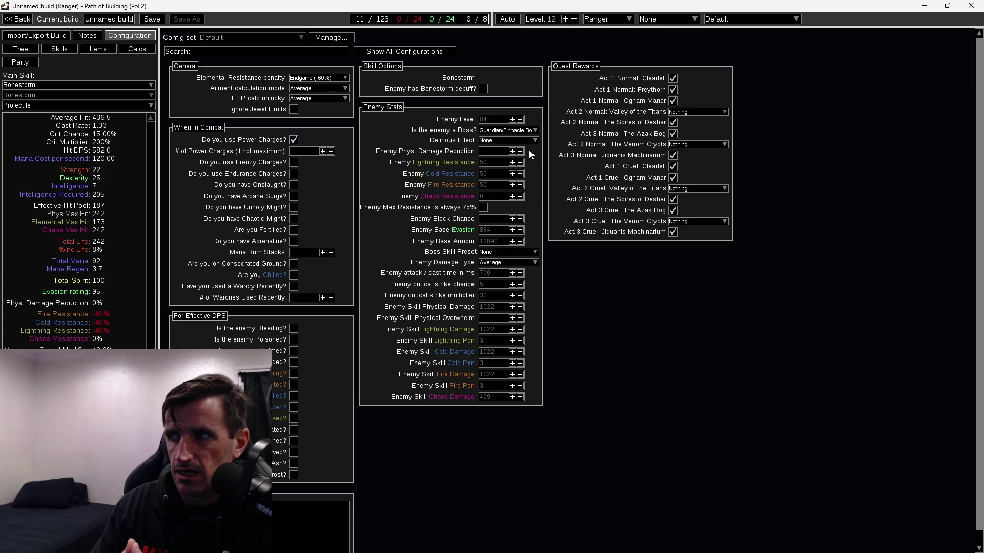
- Return to the Items page showing the equipped Gold Amulet
click(97, 48)
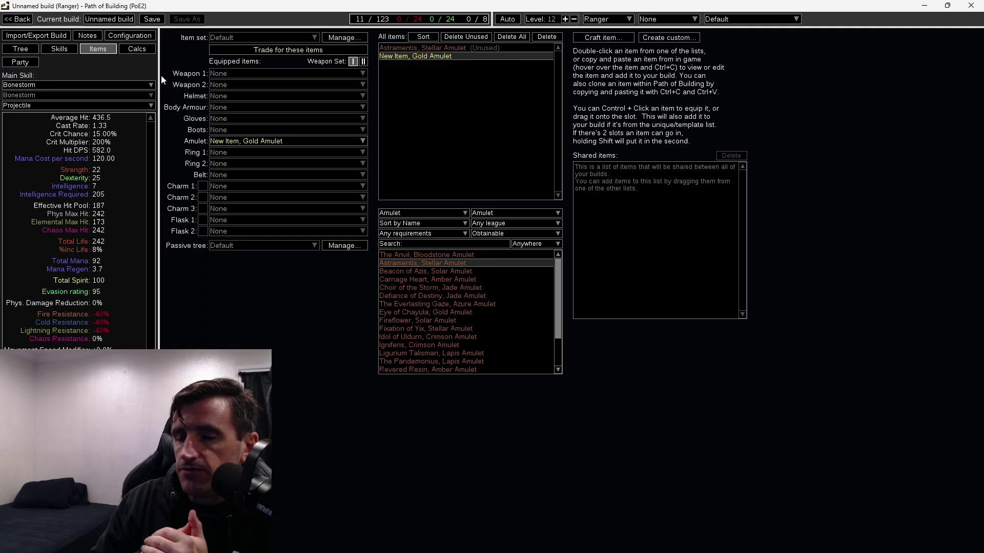